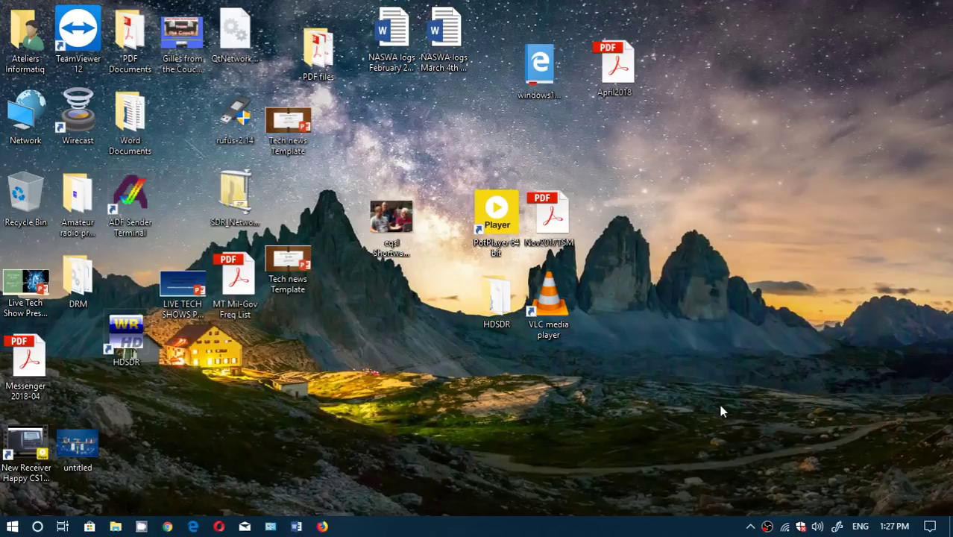
# Step: Open Windows Defender Security Center and view the Virus & threat protection and Firewall & network protection pages, returning to the home overview
pyautogui.click(801, 526)
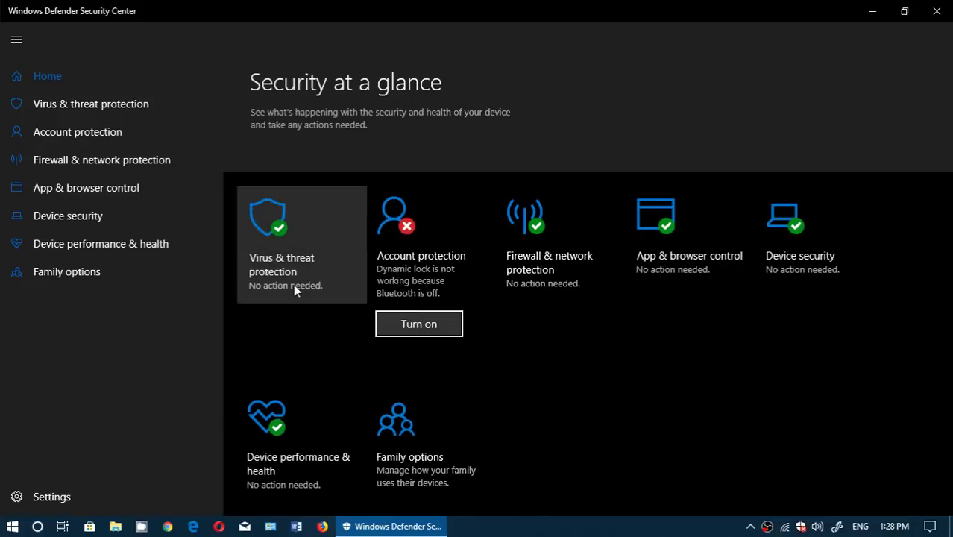
pyautogui.click(293, 284)
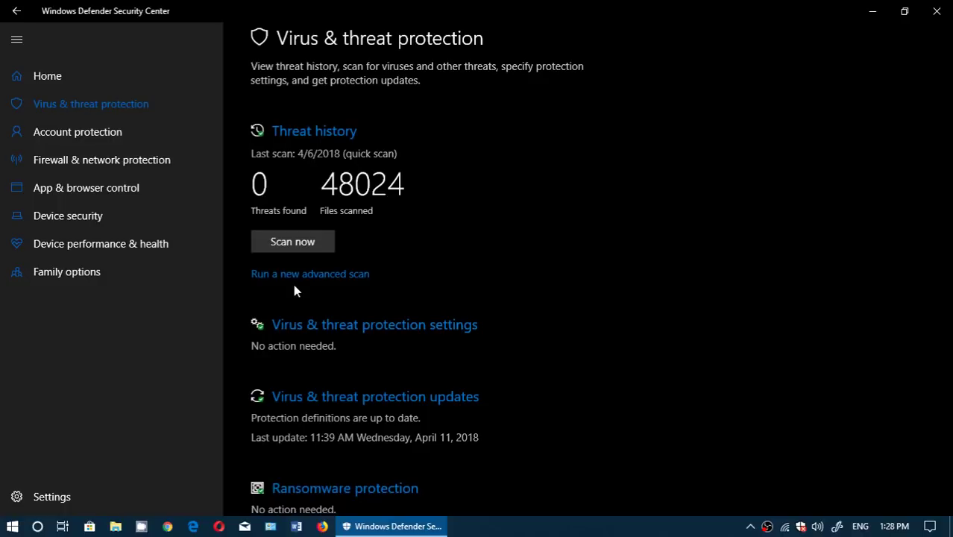
pyautogui.click(17, 13)
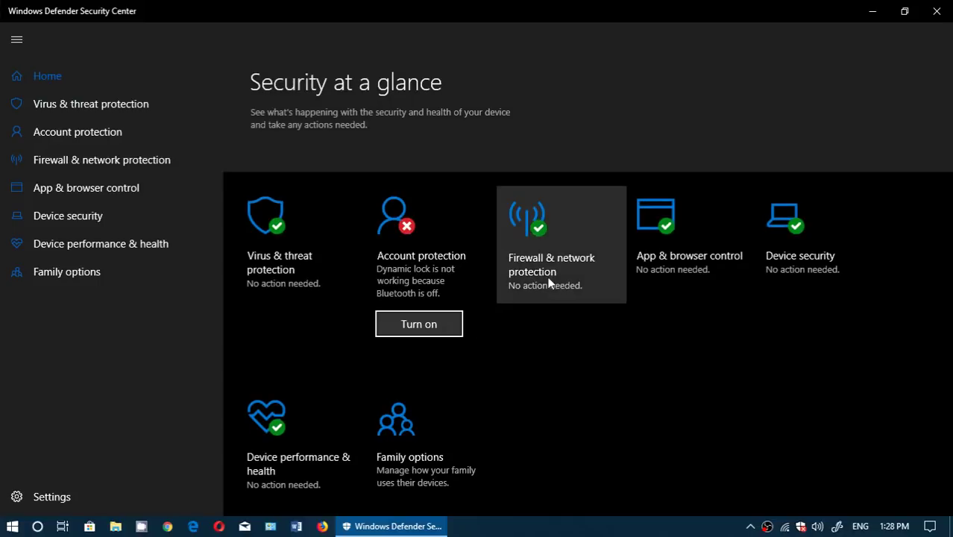
pyautogui.click(132, 165)
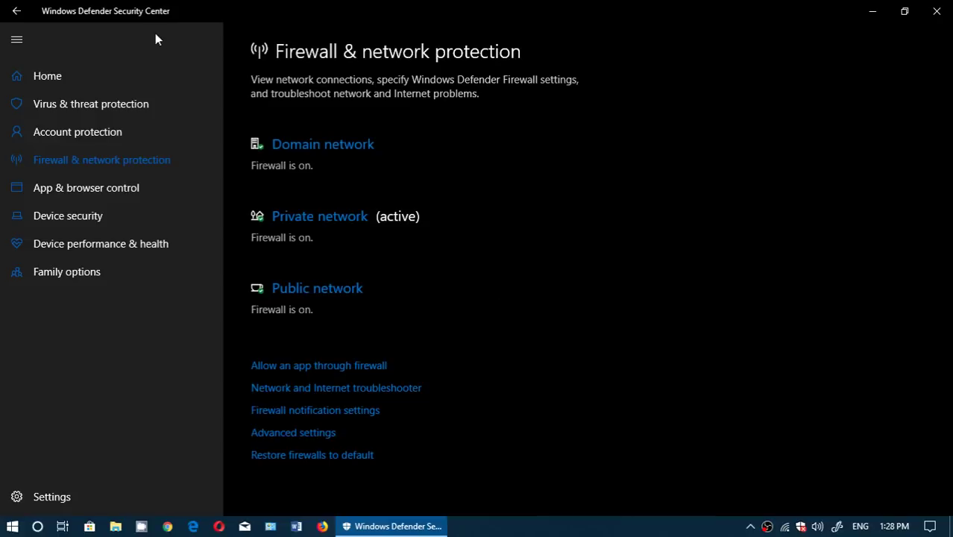
pyautogui.click(15, 12)
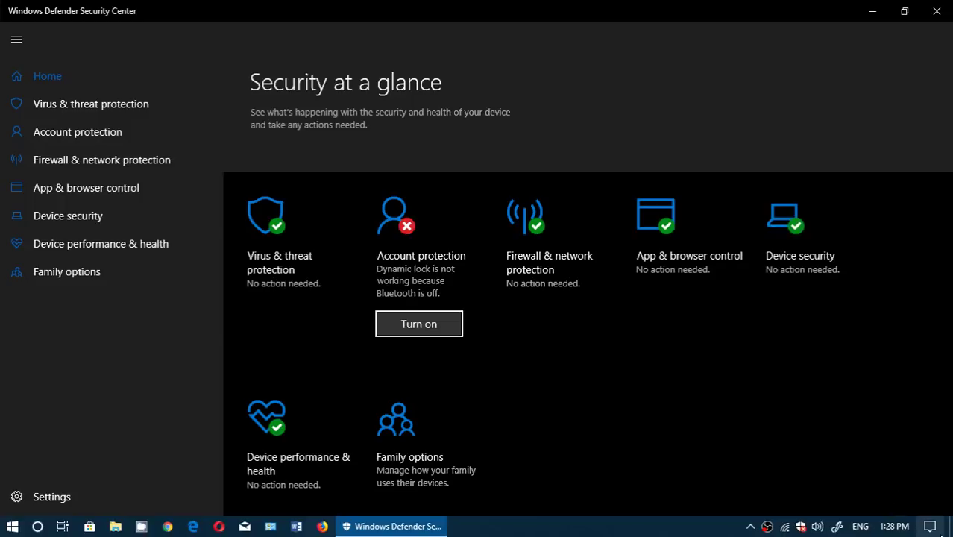
# Step: View the Windows Security page under Update & Security in Windows Settings, then close Settings
pyautogui.click(932, 527)
pyautogui.click(903, 393)
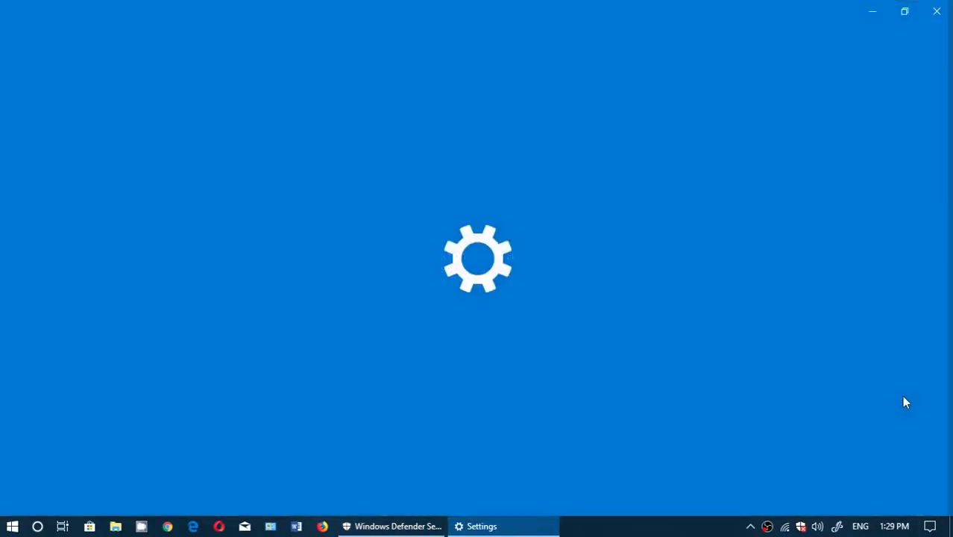
pyautogui.click(482, 325)
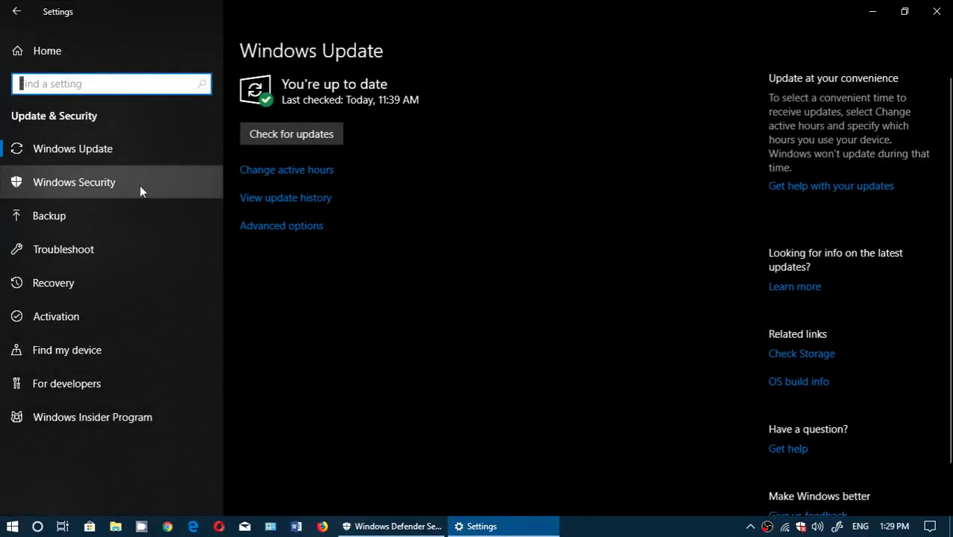
pyautogui.click(114, 186)
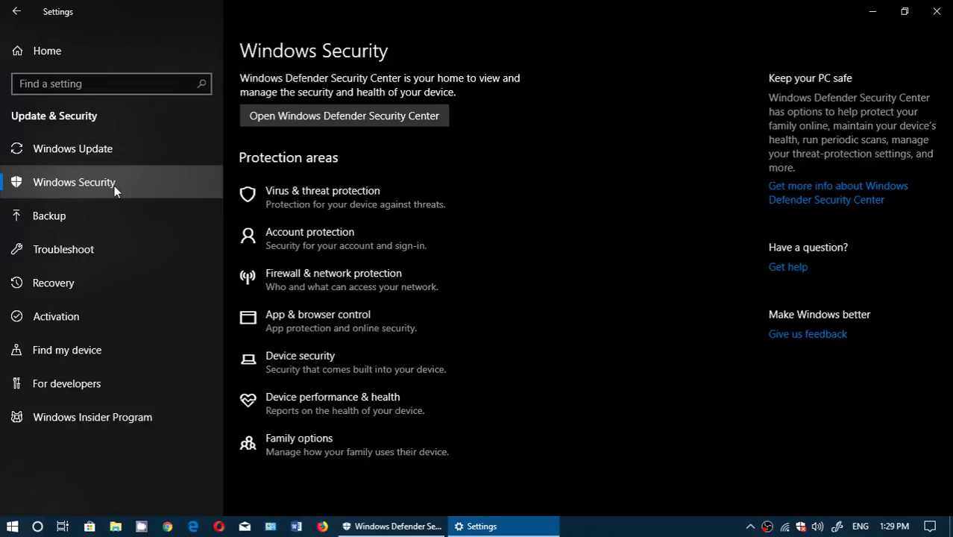
pyautogui.click(937, 11)
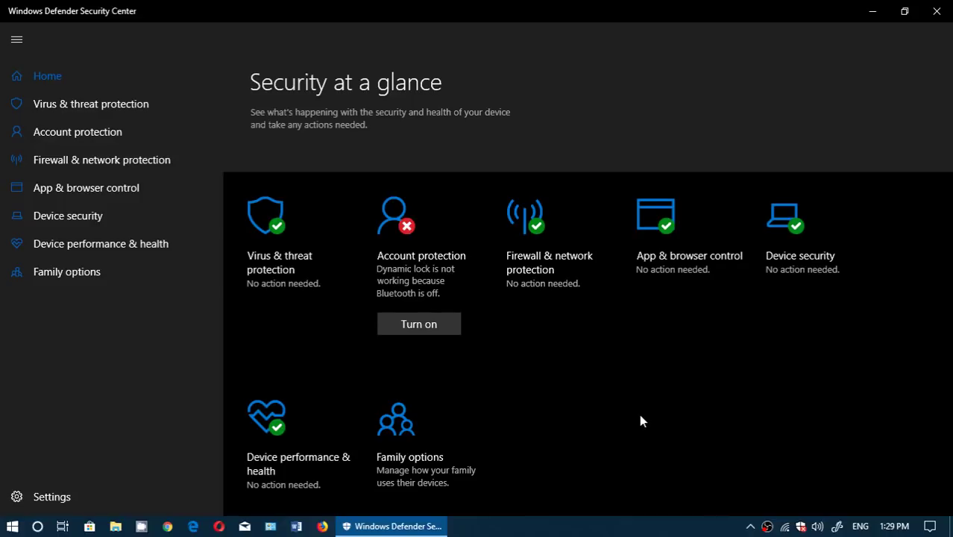
# Step: Review the Virus & threat protection, Account protection and Firewall & network protection pages
pyautogui.click(284, 276)
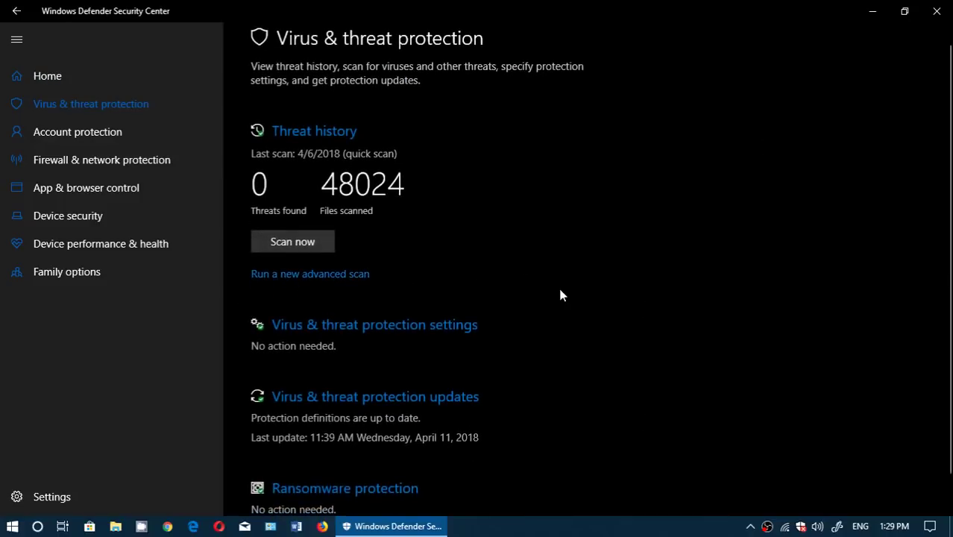
pyautogui.scroll(-1, 562, 305)
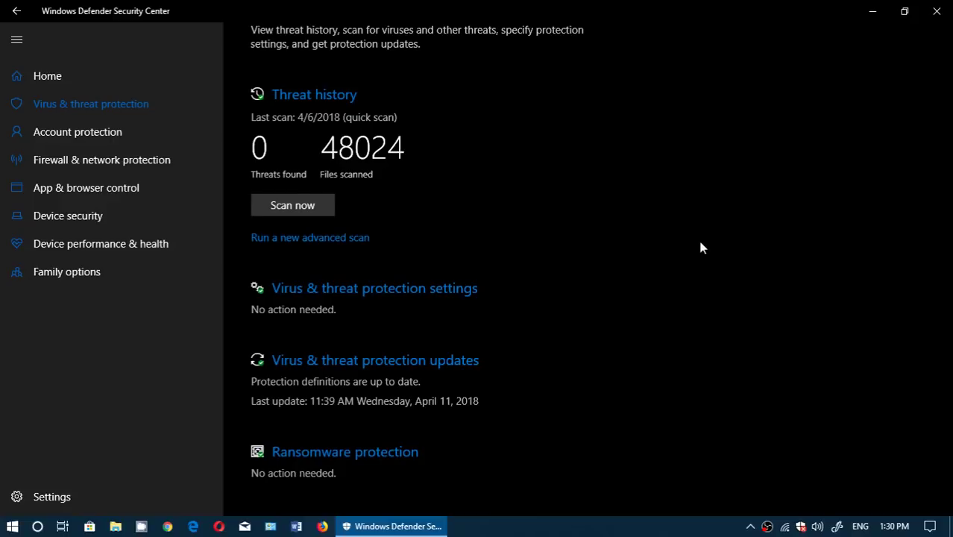
pyautogui.click(95, 131)
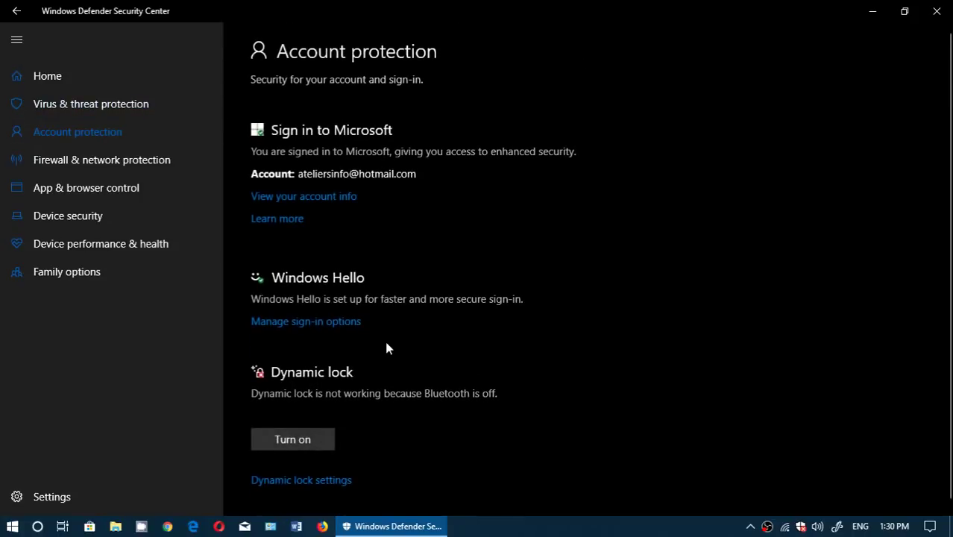
pyautogui.scroll(-1, 386, 348)
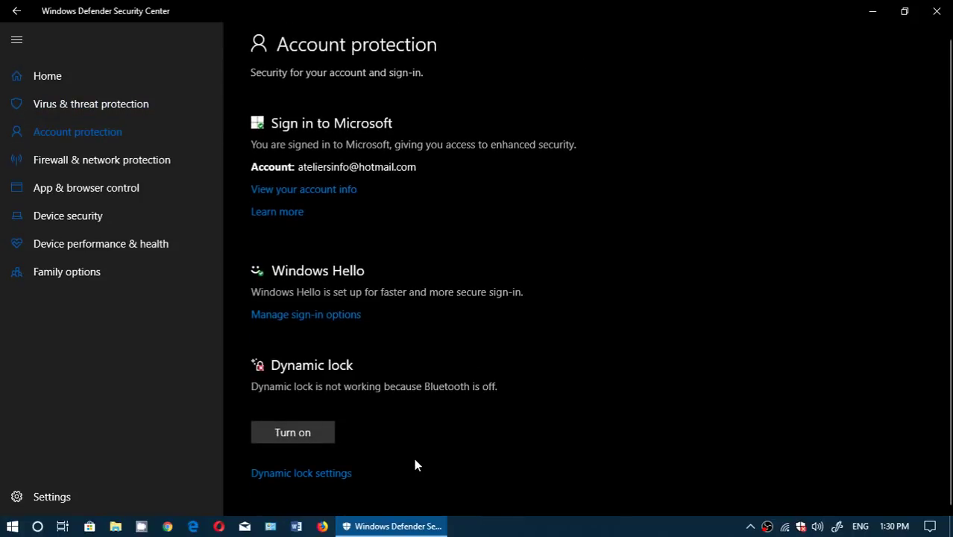
pyautogui.click(94, 163)
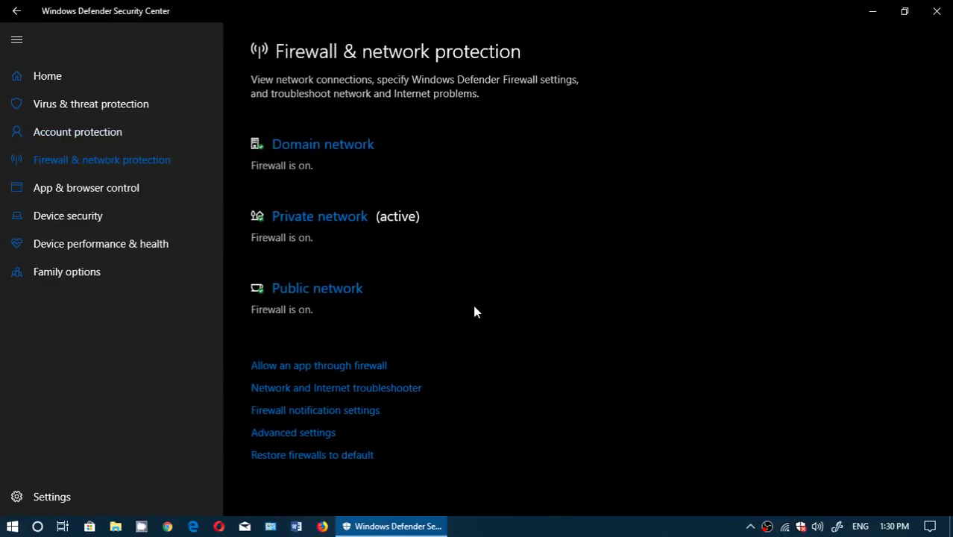
# Step: Examine the Core isolation details under Device security, including the Memory integrity setting, with a brief look at App & browser control
pyautogui.click(94, 208)
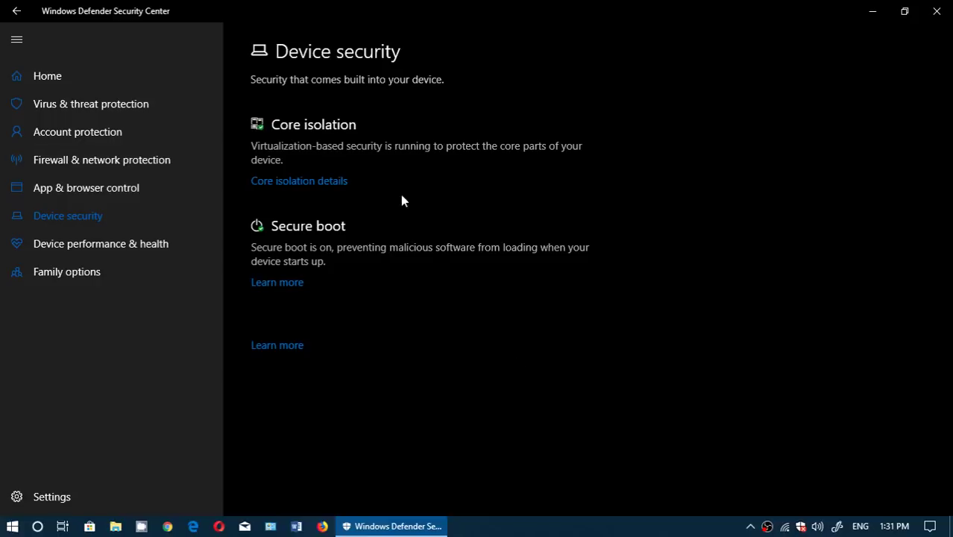
pyautogui.click(312, 183)
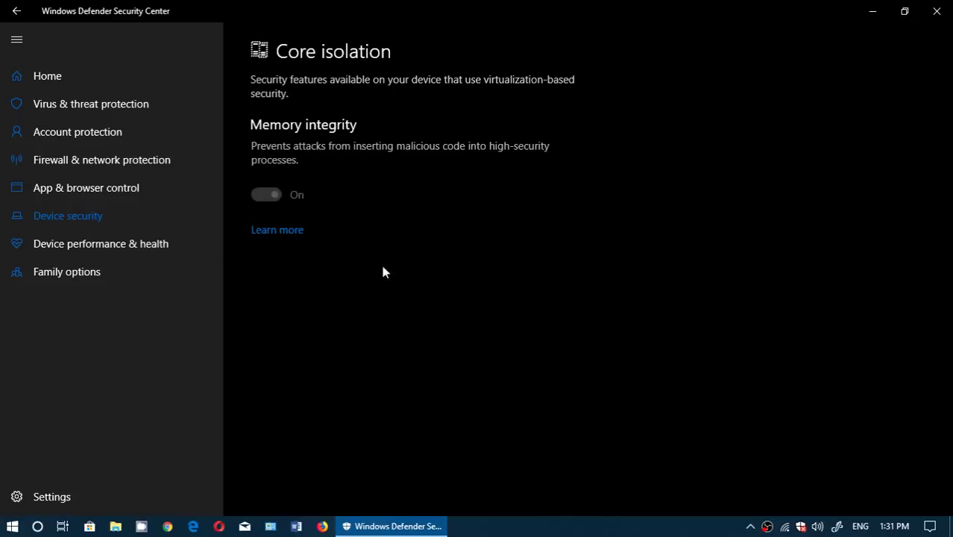
pyautogui.click(122, 187)
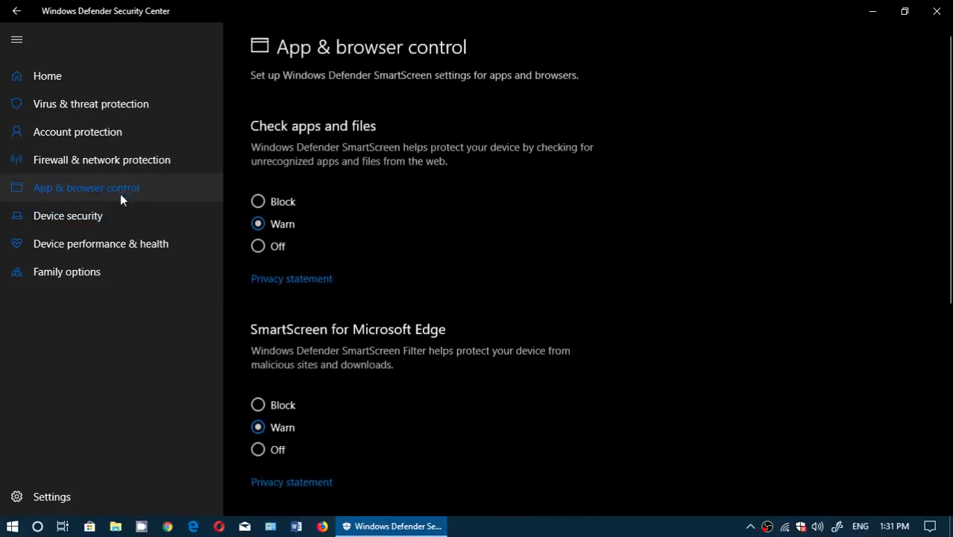
pyautogui.click(98, 218)
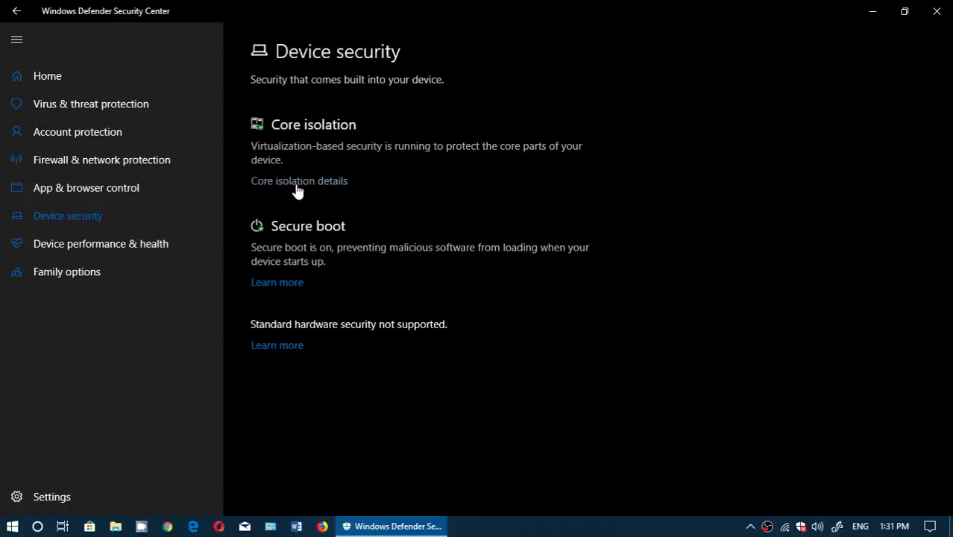
pyautogui.click(297, 182)
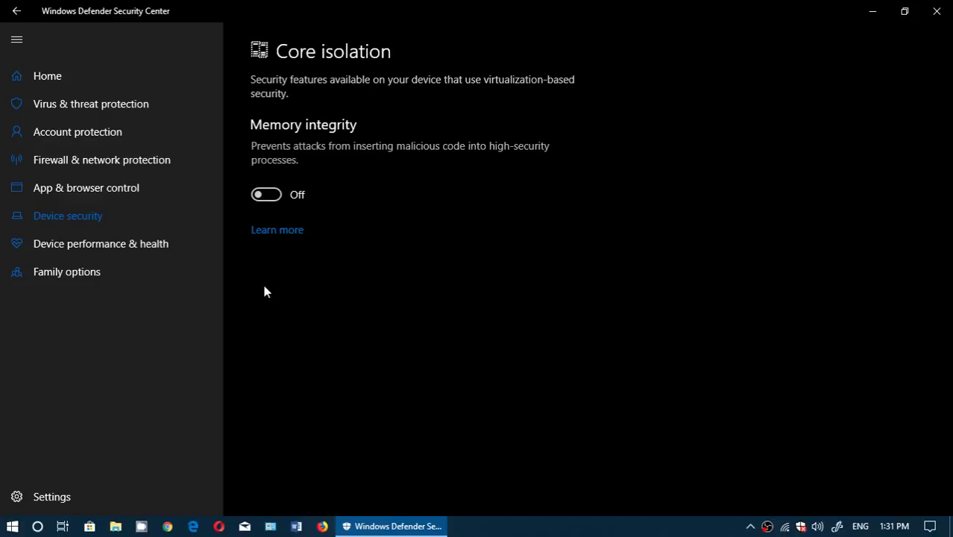
# Step: Check the Storage capacity entry in the device health report and view the additional Fresh start information, dismissing the Device security notification
pyautogui.click(116, 245)
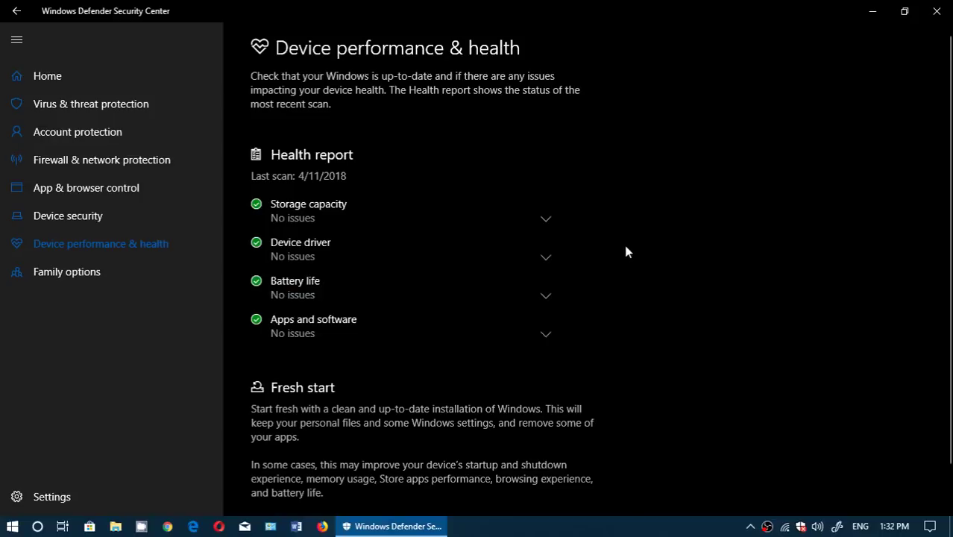
pyautogui.click(543, 218)
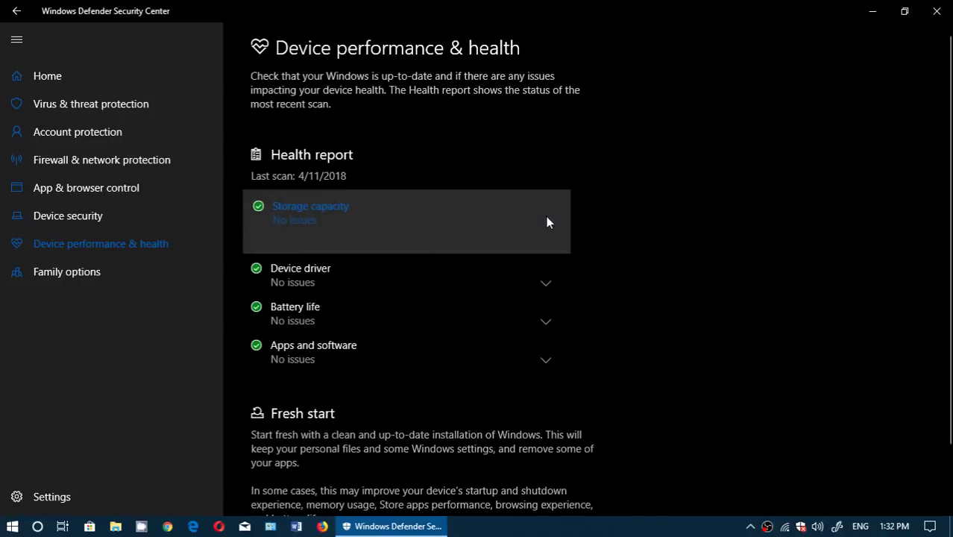
pyautogui.click(550, 218)
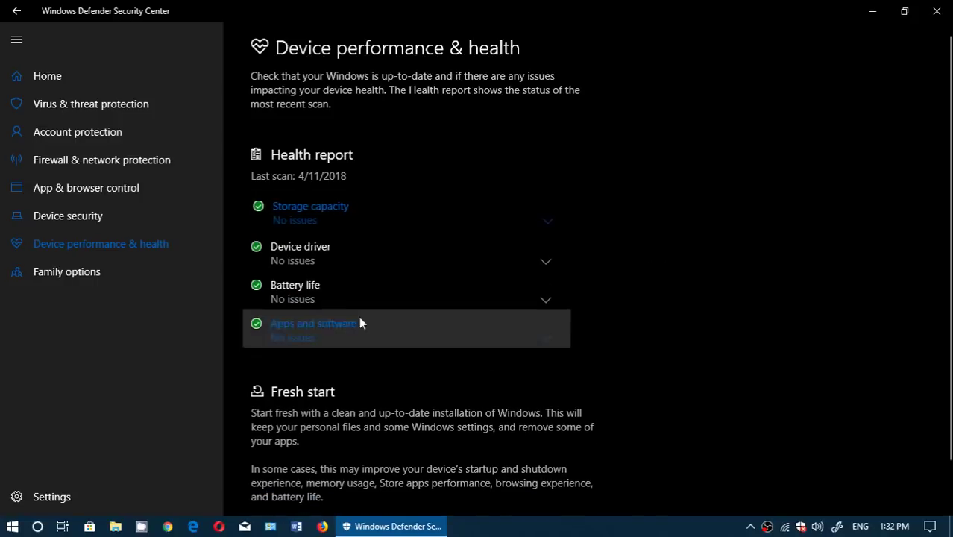
pyautogui.scroll(-1, 406, 364)
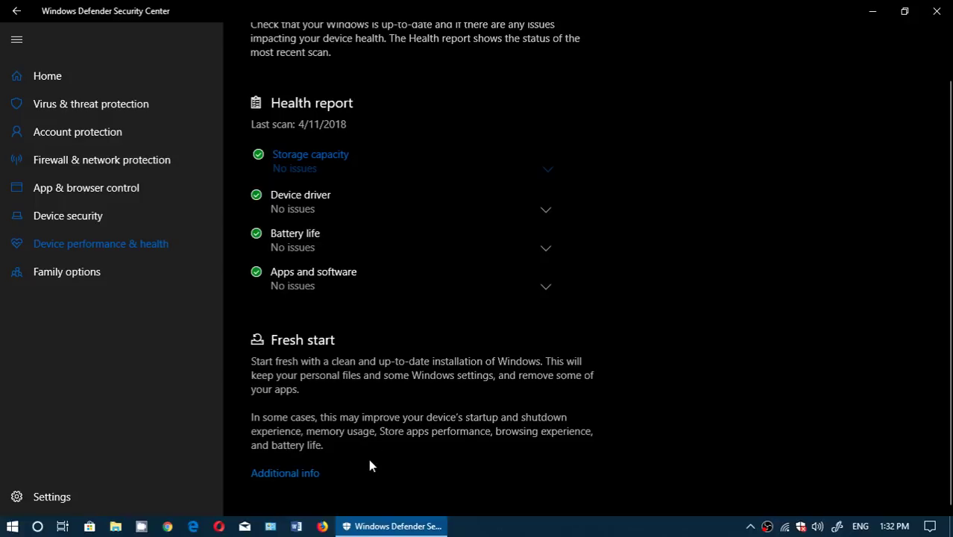
pyautogui.click(280, 474)
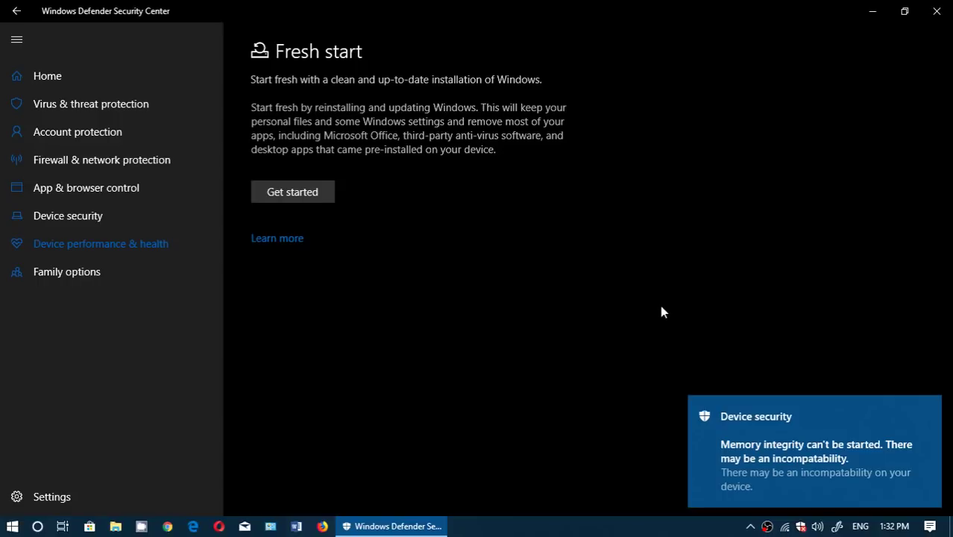
pyautogui.click(930, 410)
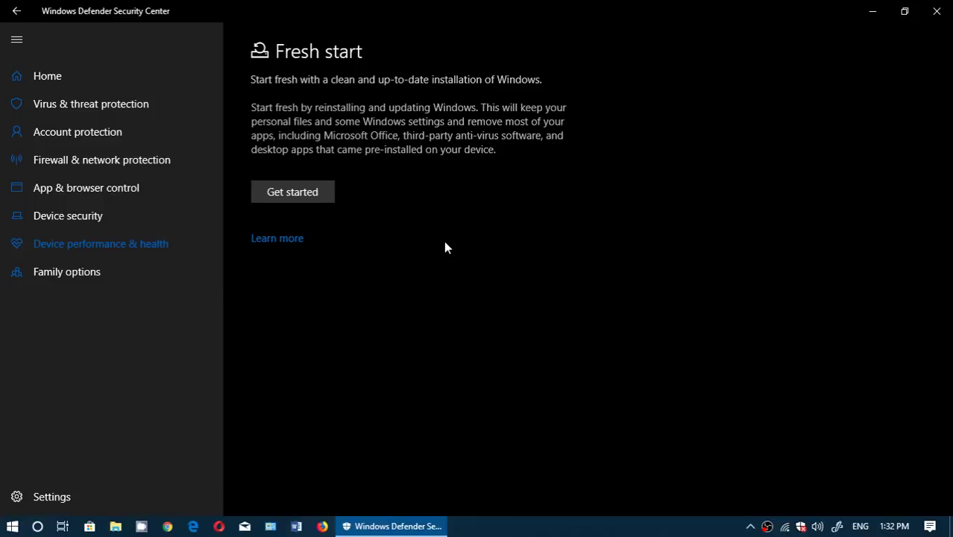
# Step: Review the Family options page and the SmartScreen and Exploit protection sections of App & browser control
pyautogui.click(75, 273)
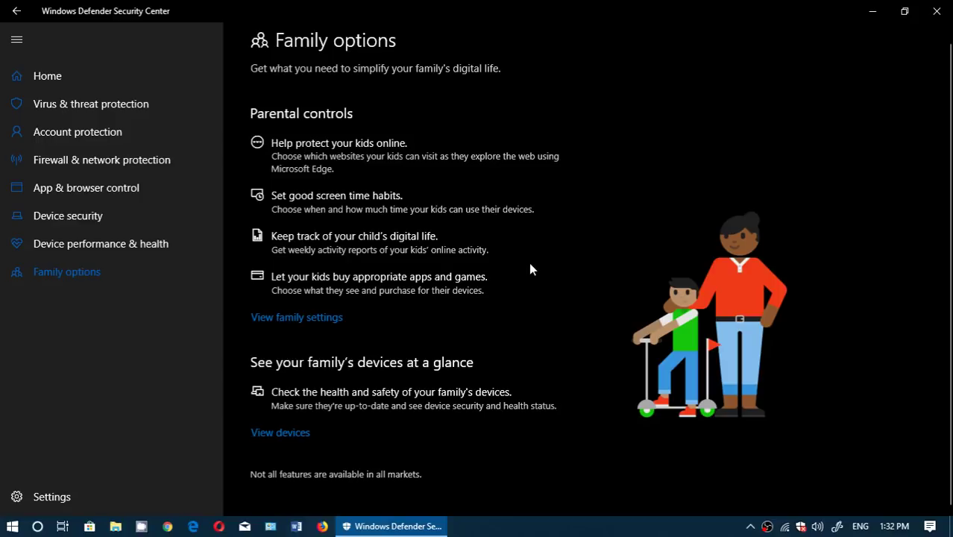
pyautogui.click(114, 190)
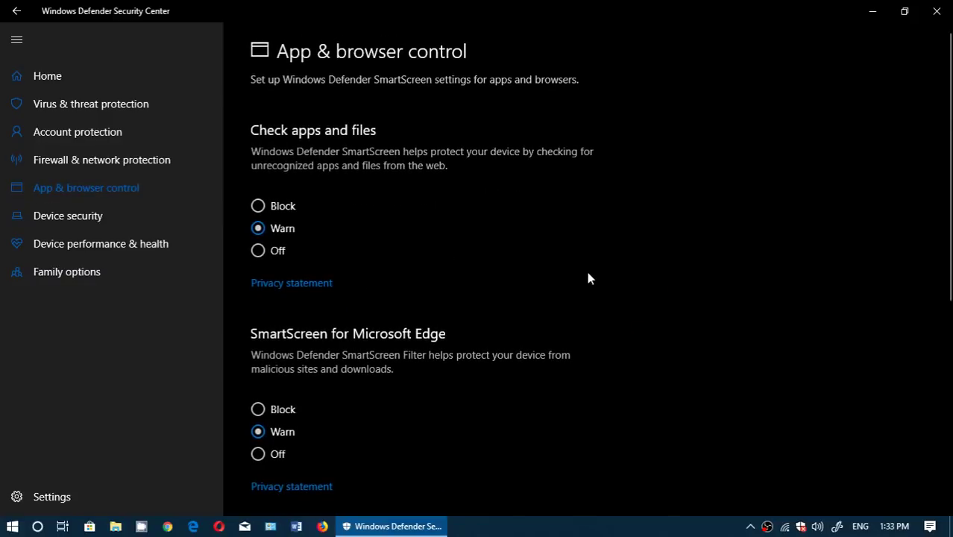
pyautogui.scroll(-5, 587, 275)
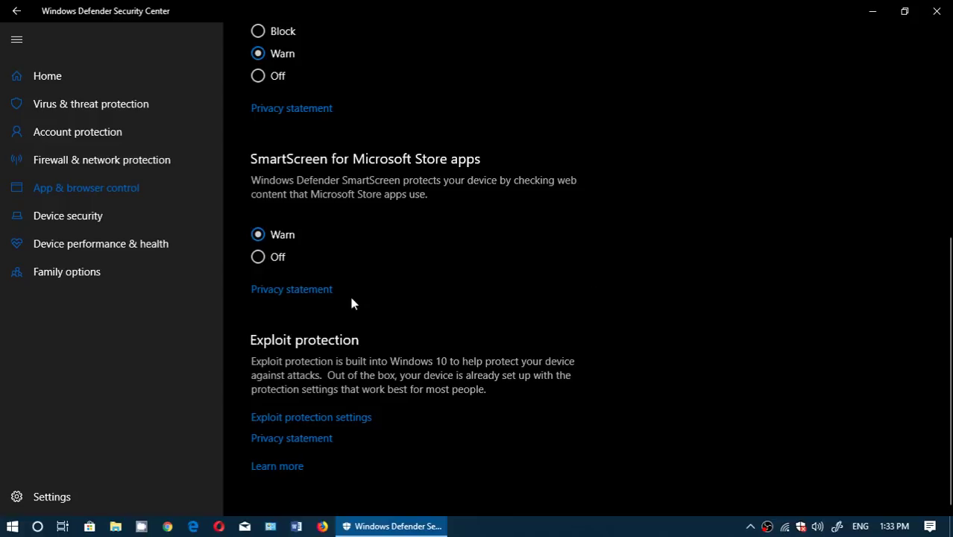
pyautogui.scroll(5, 475, 288)
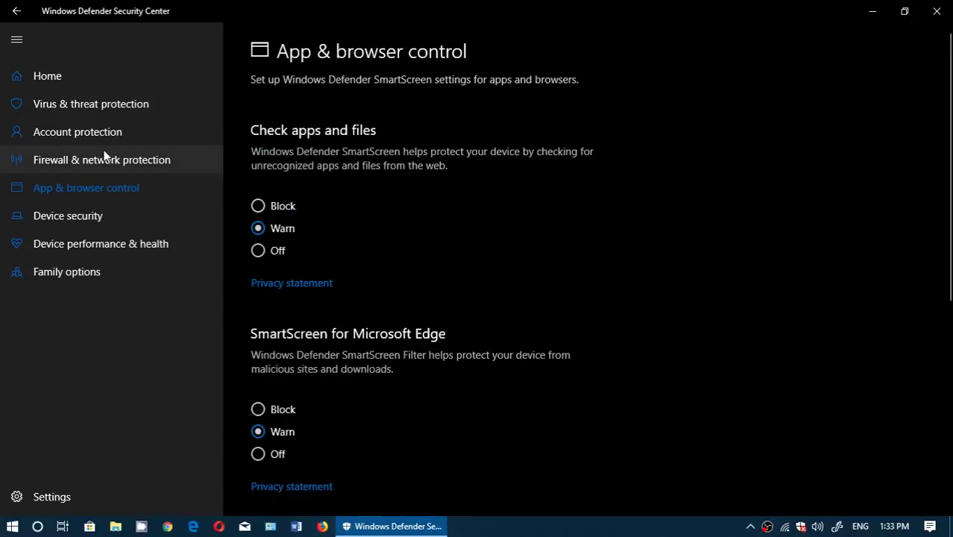
# Step: Revisit the firewall, account and virus protection pages, ending on the Security at a glance overview
pyautogui.click(98, 169)
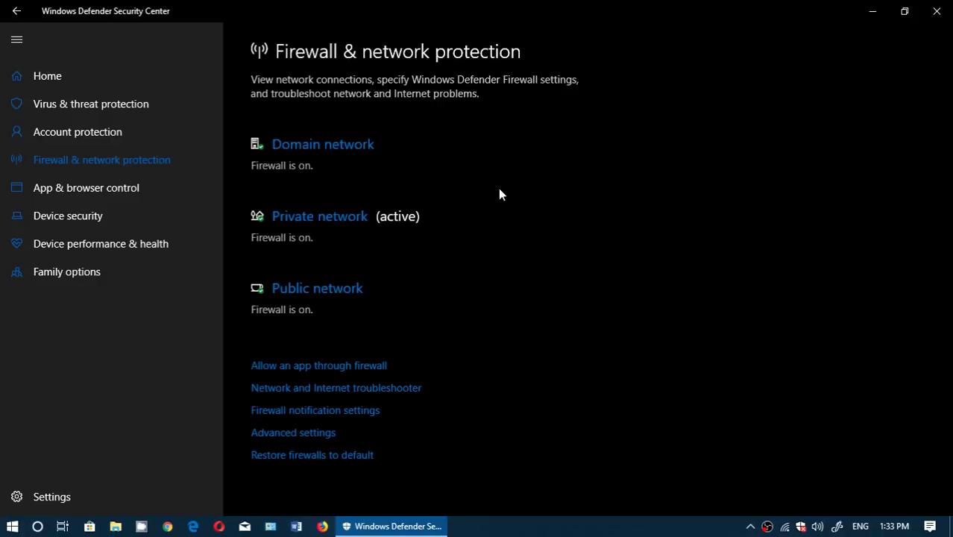
pyautogui.click(102, 132)
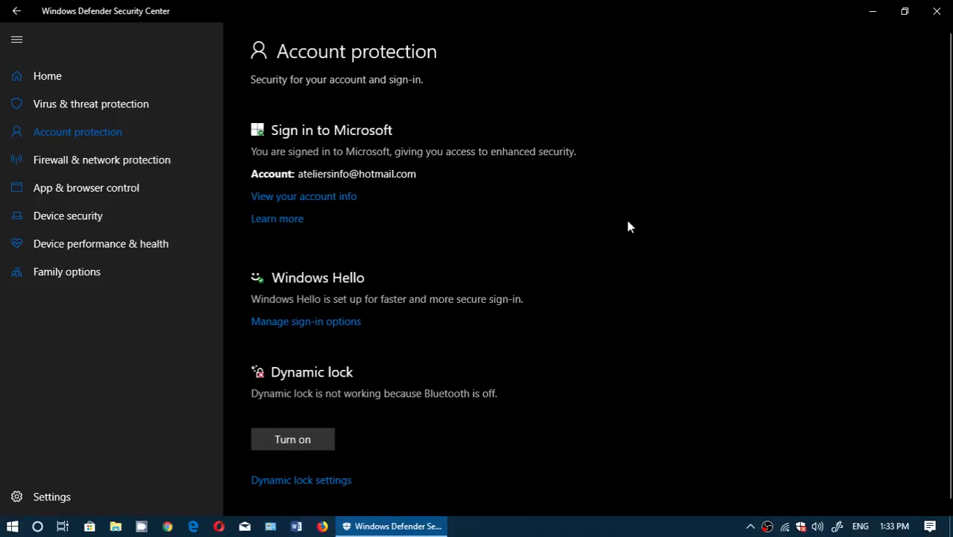
pyautogui.scroll(-1, 458, 238)
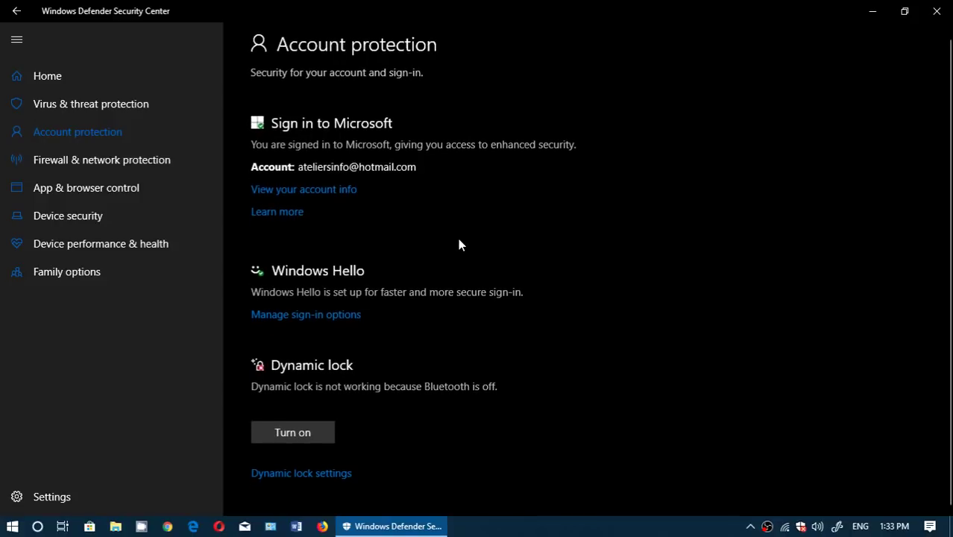
pyautogui.click(92, 101)
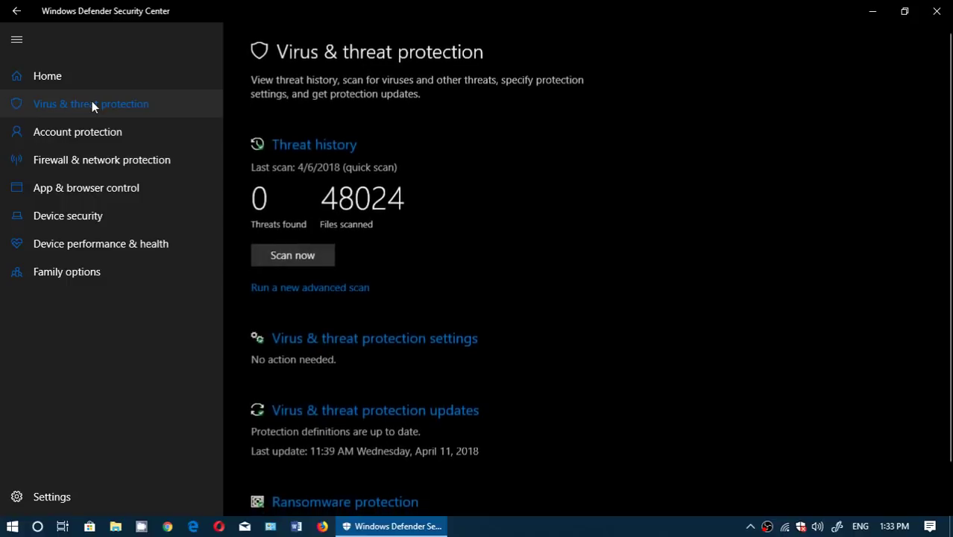
pyautogui.scroll(-1, 563, 321)
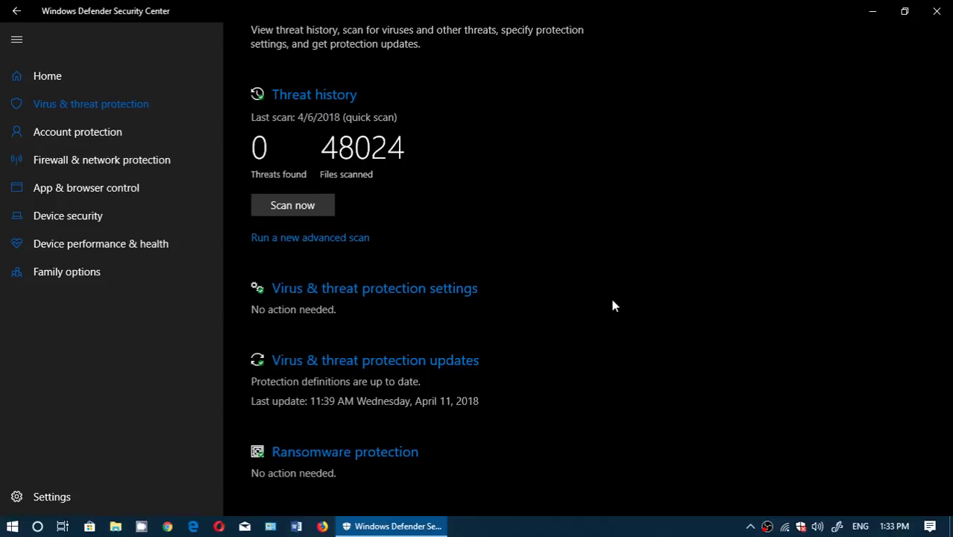
pyautogui.click(69, 76)
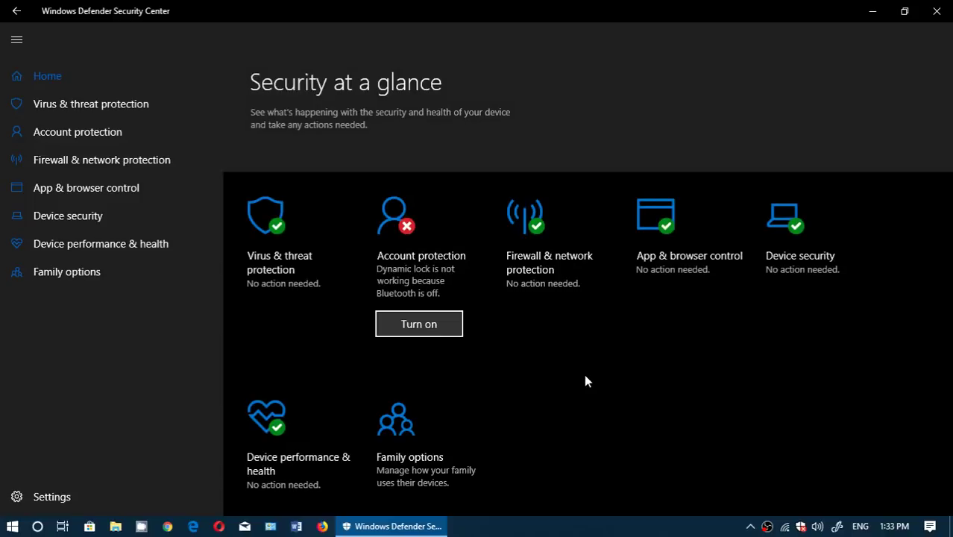